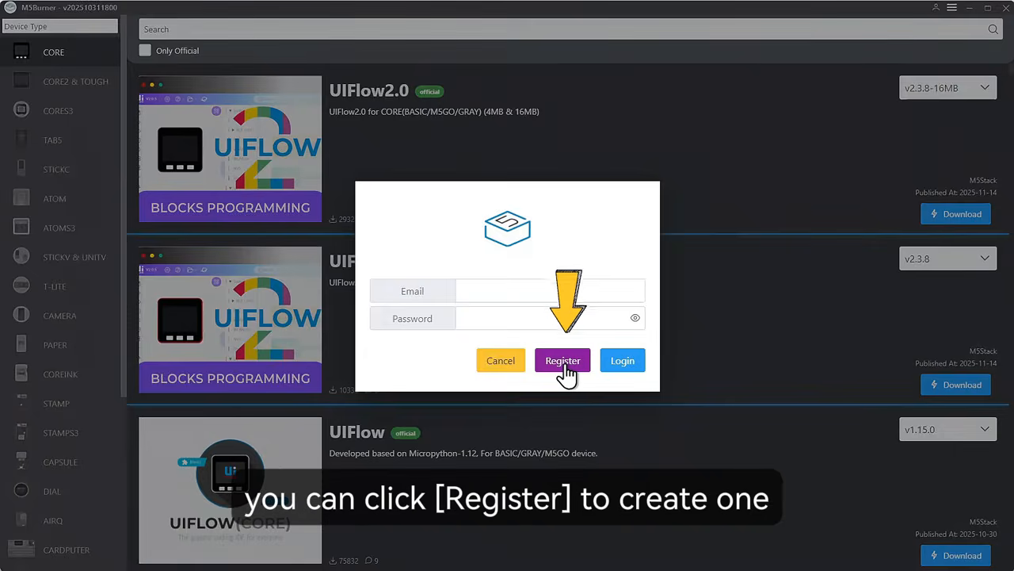
Step: Open account registration, and bring up the login form ready for entering the account email
{"action": "left_click", "coordinate": [564, 366]}
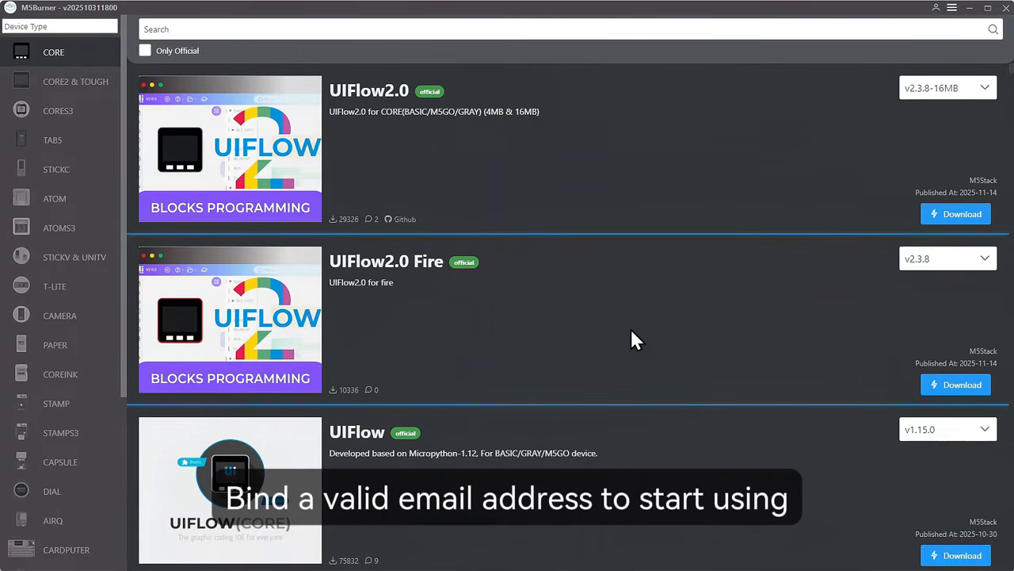
{"action": "left_click", "coordinate": [936, 9]}
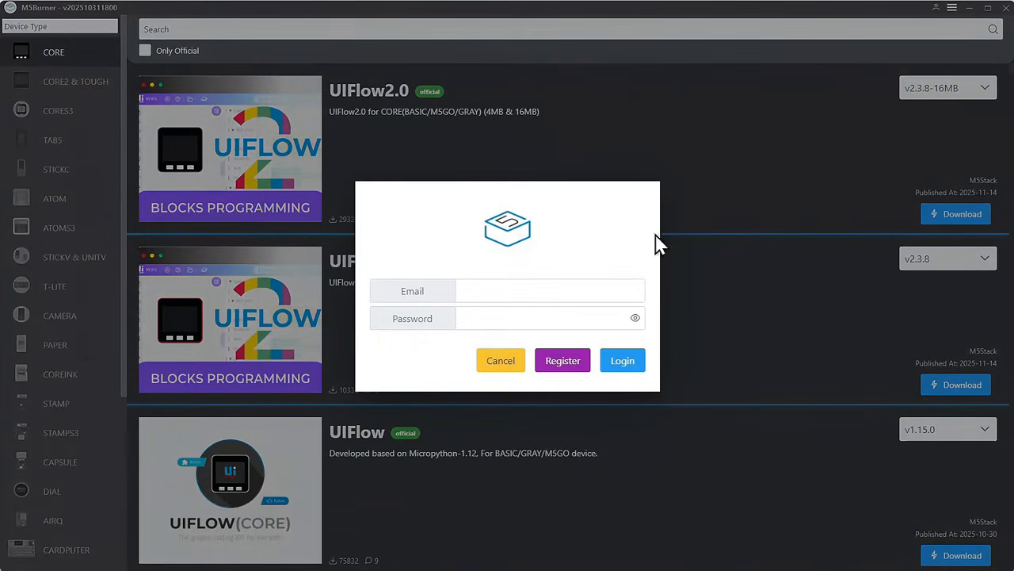
{"action": "left_click", "coordinate": [518, 290]}
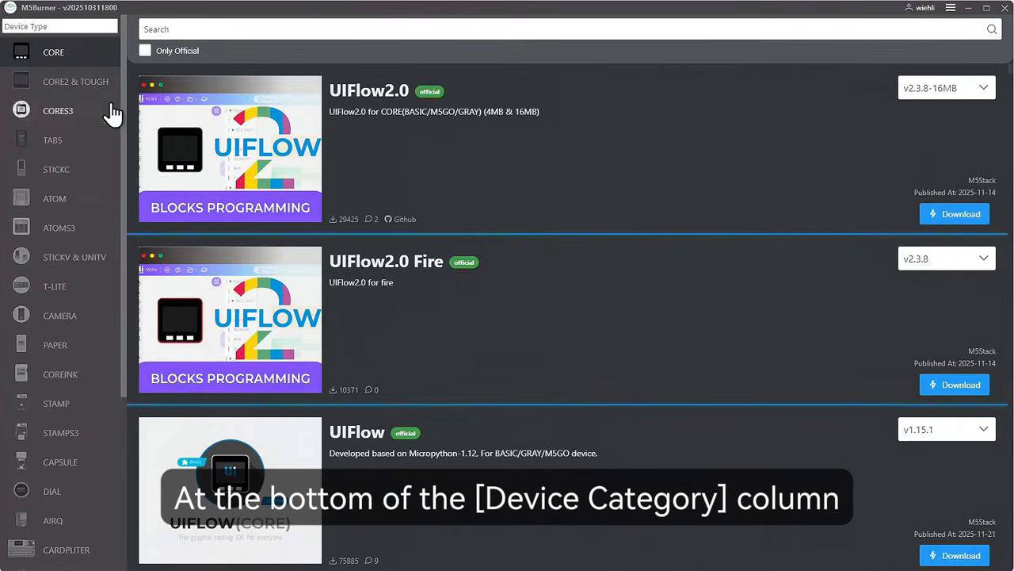
Step: Open the User Custom page at the end of the device category list
{"action": "scroll", "coordinate": [70, 294], "scroll_direction": "down", "scroll_amount": 3}
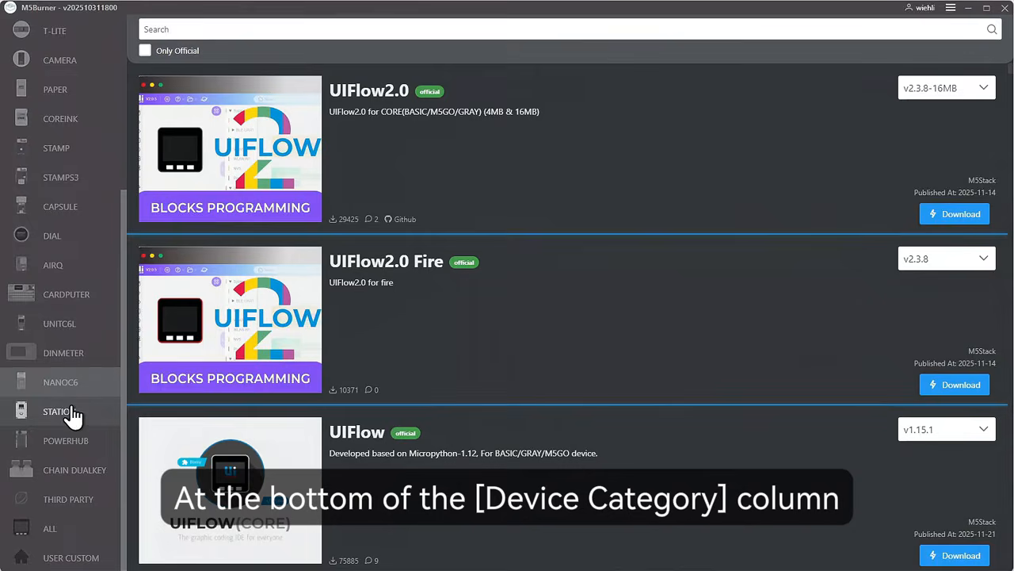
{"action": "left_click", "coordinate": [71, 559]}
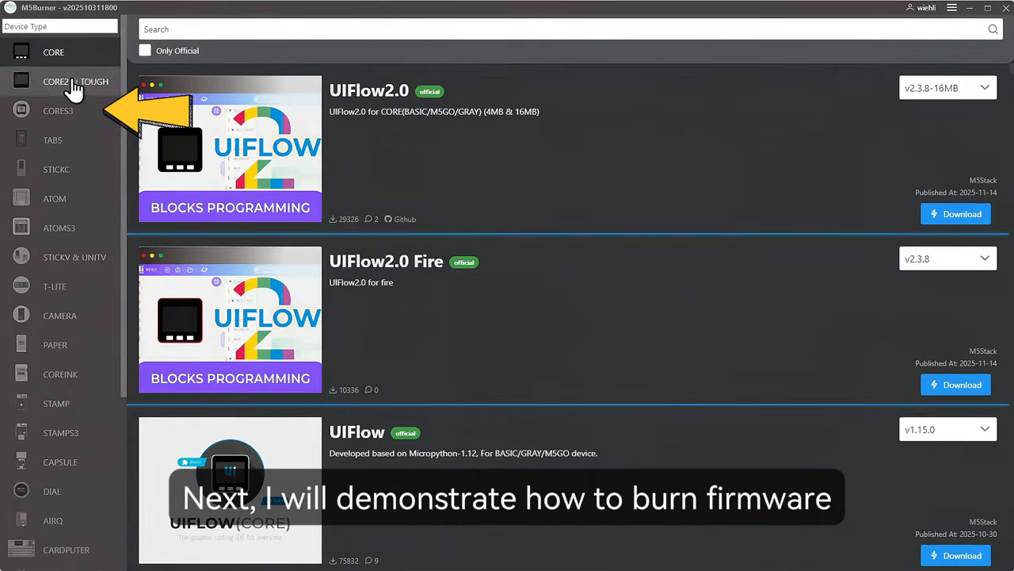
Step: Download version v2.3.8 of the UIFlow2.0 firmware for the CoreS3
{"action": "left_click", "coordinate": [71, 119]}
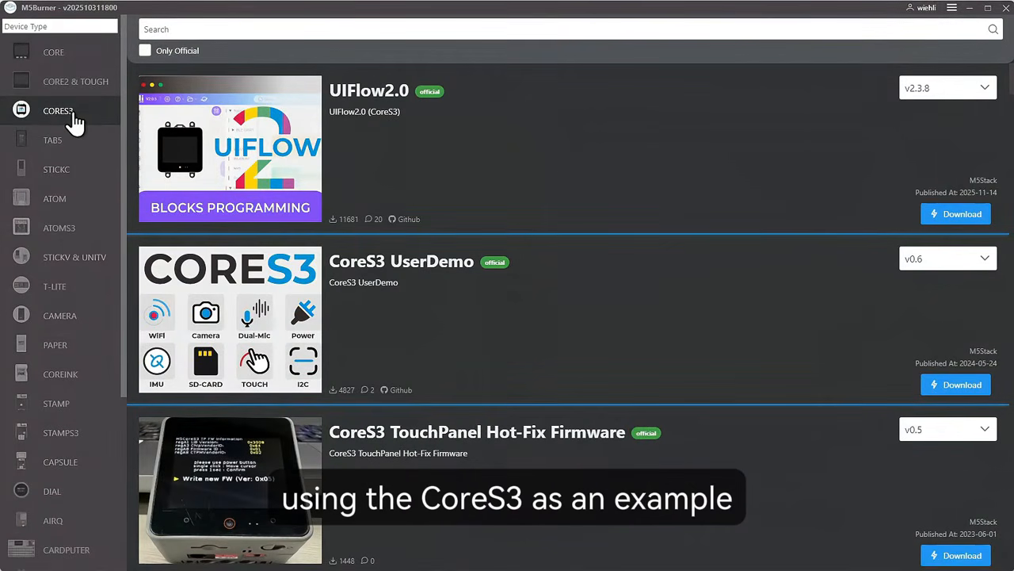
{"action": "left_click", "coordinate": [962, 90]}
{"action": "left_click", "coordinate": [909, 163]}
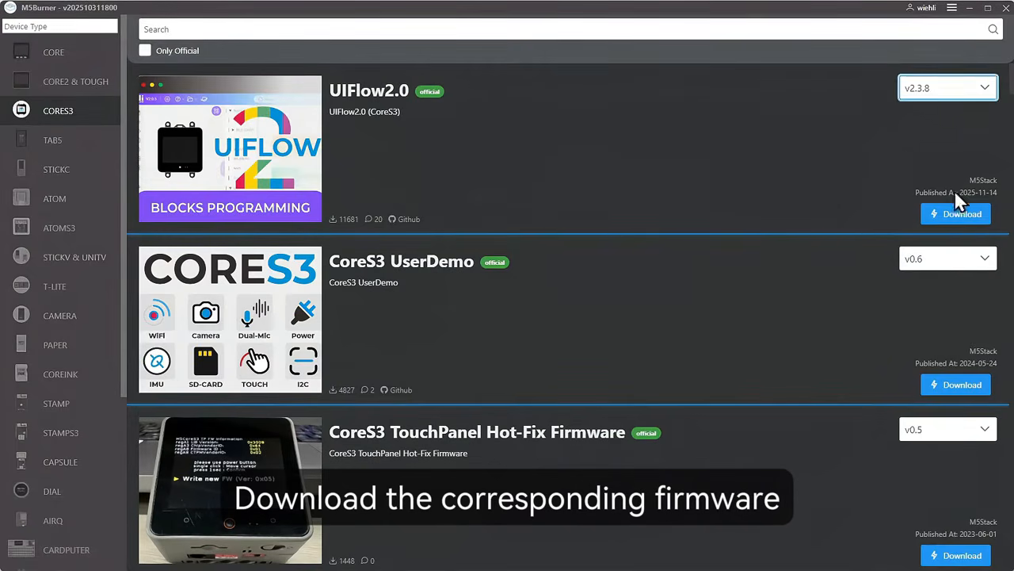
{"action": "left_click", "coordinate": [959, 213]}
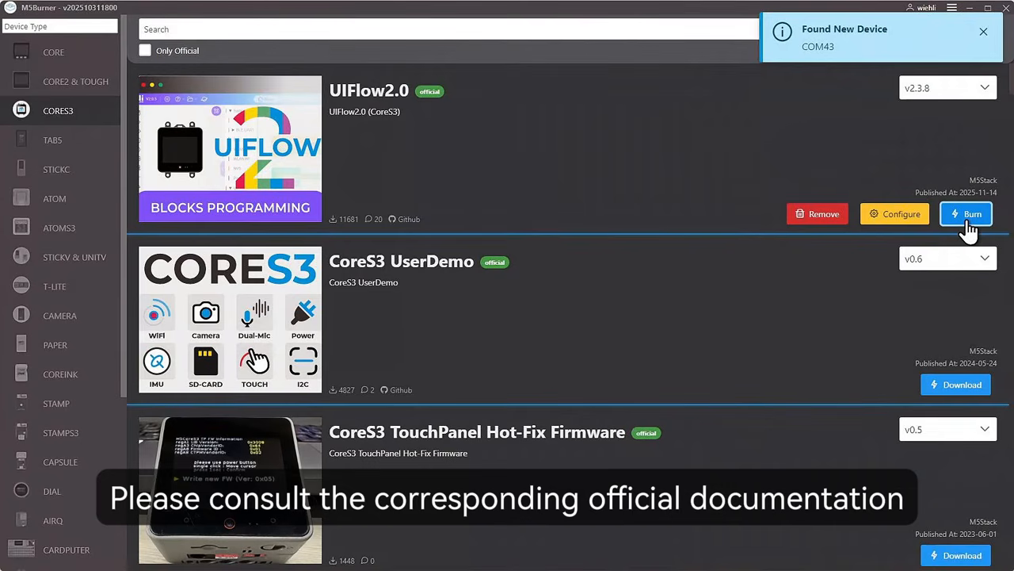
Step: Start burning the UIFlow2.0 firmware and agree to bind the connected device to the account, keeping the suggested device name
{"action": "left_click", "coordinate": [968, 222]}
{"action": "left_click", "coordinate": [615, 364]}
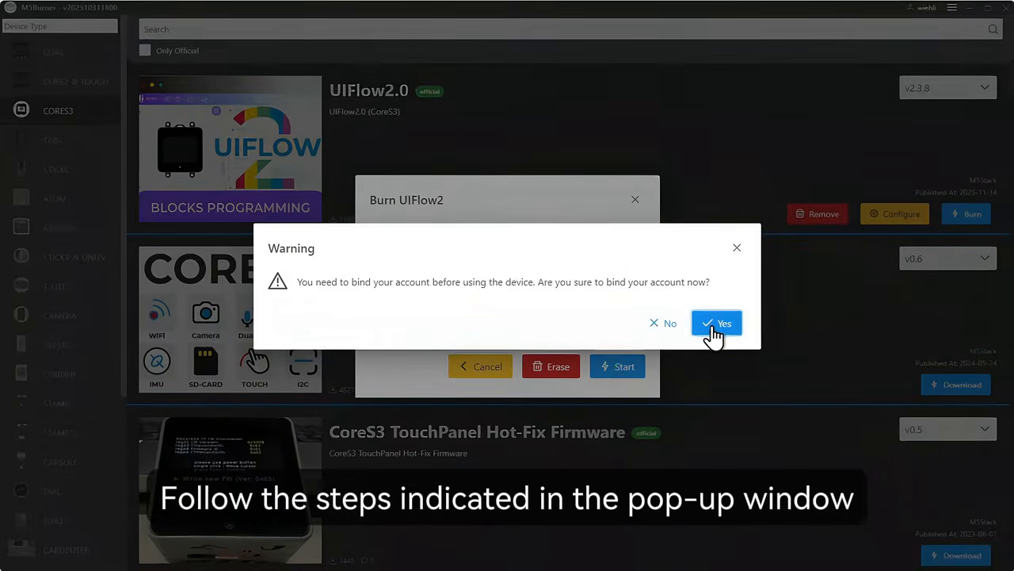
{"action": "left_click", "coordinate": [715, 325]}
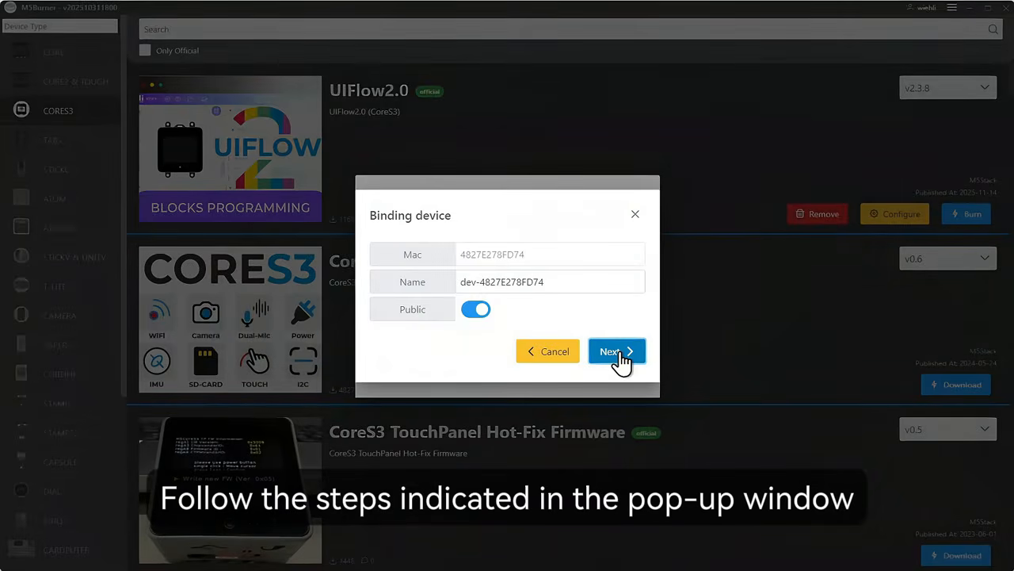
{"action": "left_click", "coordinate": [619, 354]}
Step: Resume the UIFlow2.0 burn, accept the Wi-Fi, time server, boot and power configuration, and return to the firmware list after burning
{"action": "left_click", "coordinate": [621, 367]}
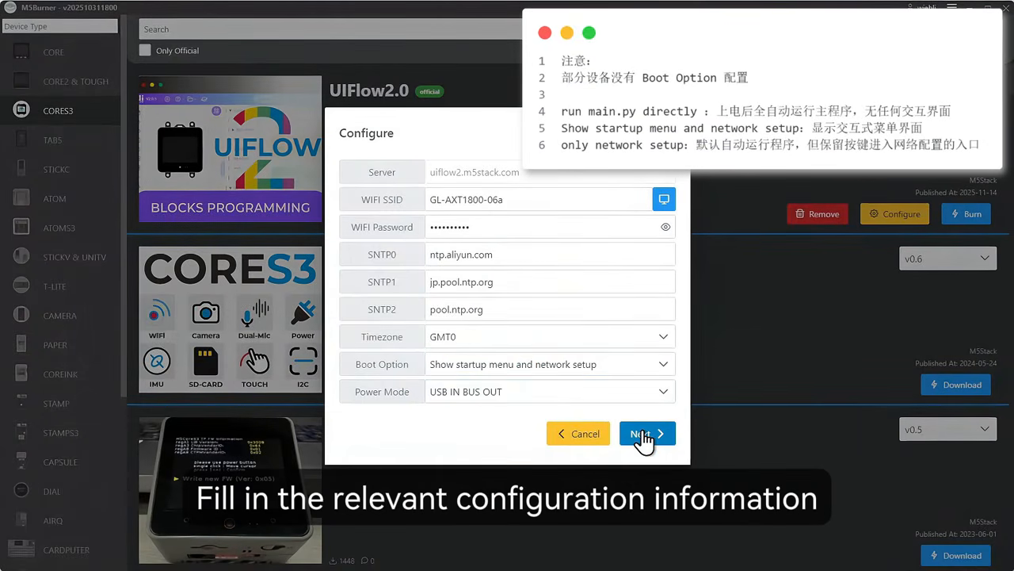
{"action": "left_click", "coordinate": [644, 436]}
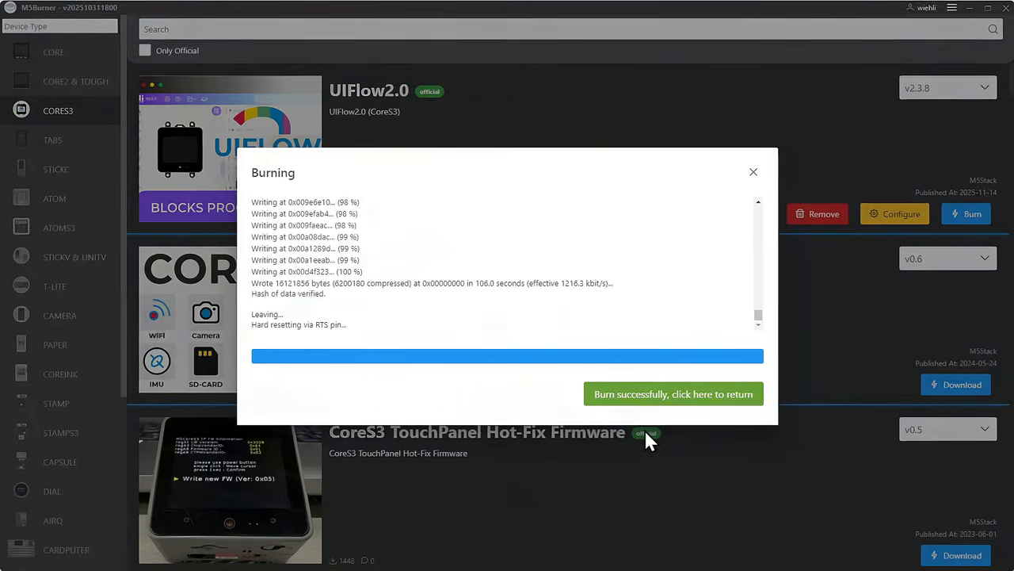
{"action": "left_click", "coordinate": [656, 396]}
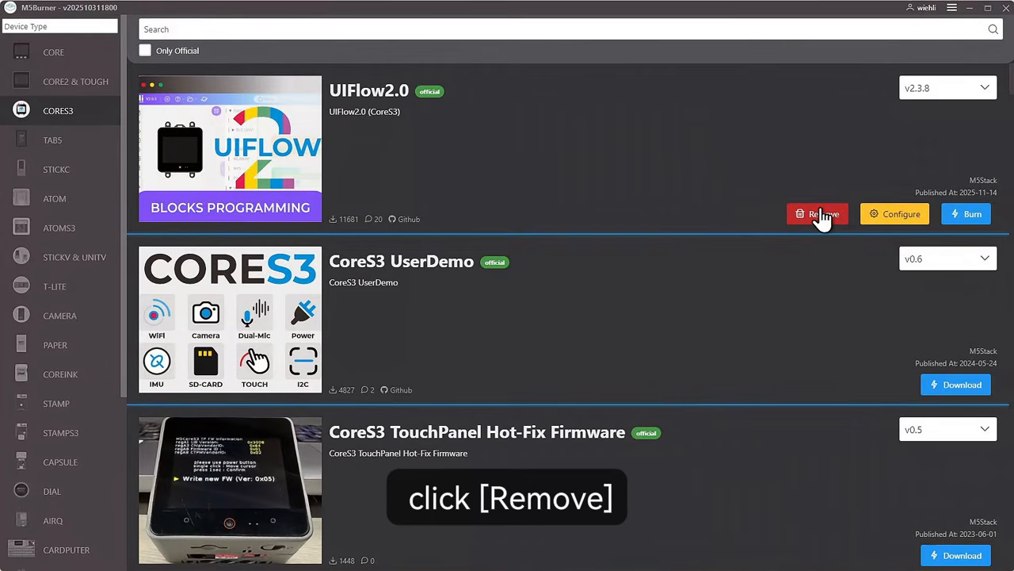
Step: View the UIFlow2.0 configuration settings of the connected CoreS3 and close them without changes
{"action": "left_click", "coordinate": [895, 215]}
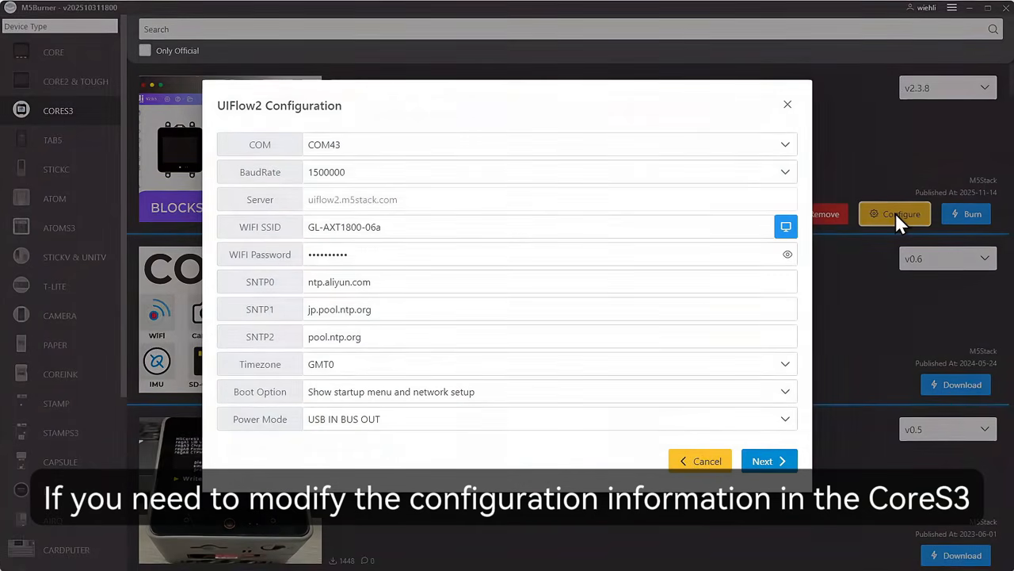
{"action": "left_click", "coordinate": [787, 106]}
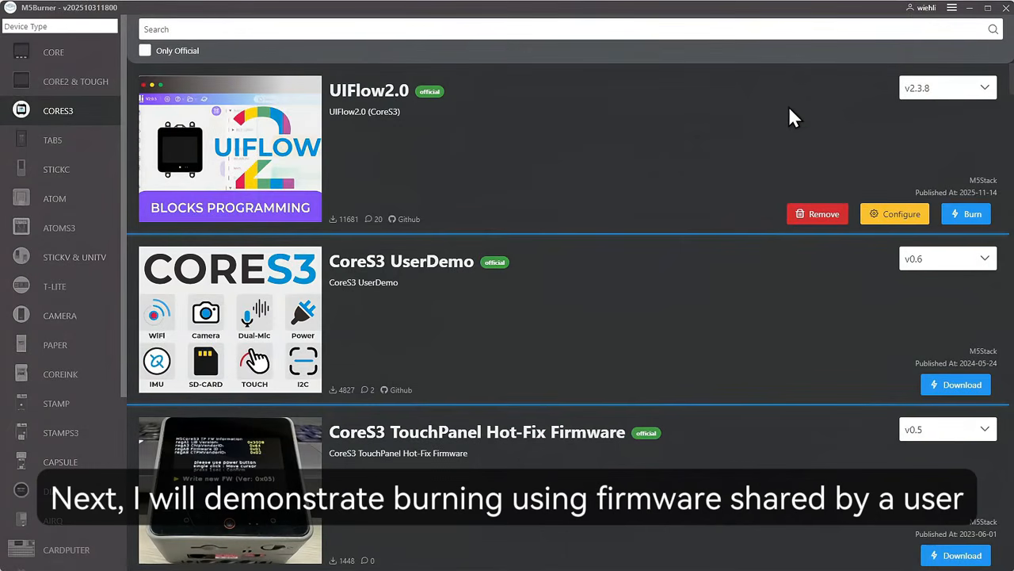
Step: Find the user-shared SecuriSuite firmware in the CoreS3 list and download version 1.0.0
{"action": "scroll", "coordinate": [780, 361], "scroll_direction": "down", "scroll_amount": 5}
{"action": "scroll", "coordinate": [780, 354], "scroll_direction": "down", "scroll_amount": 11}
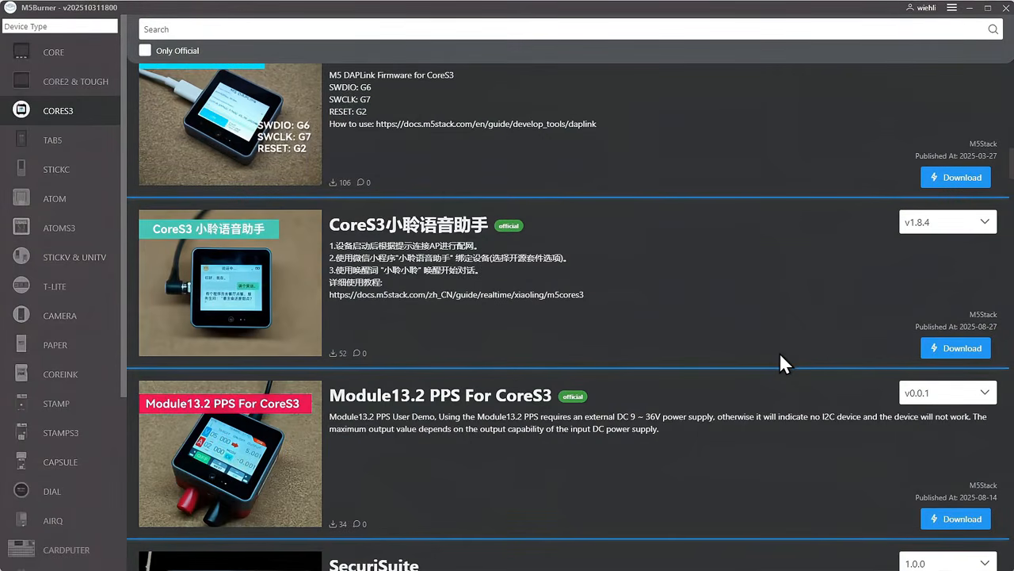
{"action": "scroll", "coordinate": [780, 354], "scroll_direction": "down", "scroll_amount": 4}
{"action": "scroll", "coordinate": [911, 198], "scroll_direction": "up", "scroll_amount": 1}
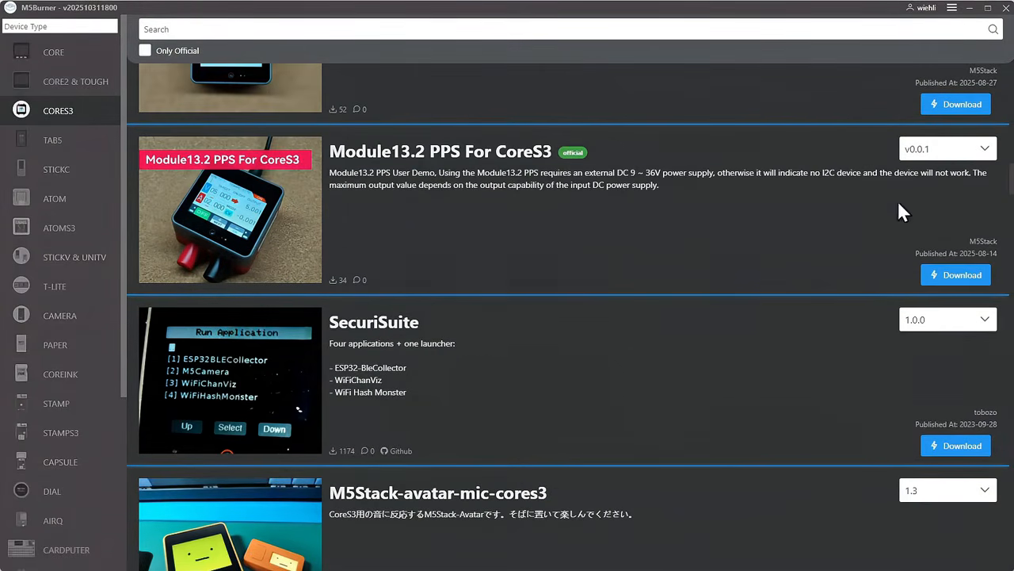
{"action": "left_click", "coordinate": [946, 441]}
Step: Burn SecuriSuite to the device on COM43 at 1500000 baud, accepting the unofficial firmware notice, and return to the list
{"action": "left_click", "coordinate": [956, 441]}
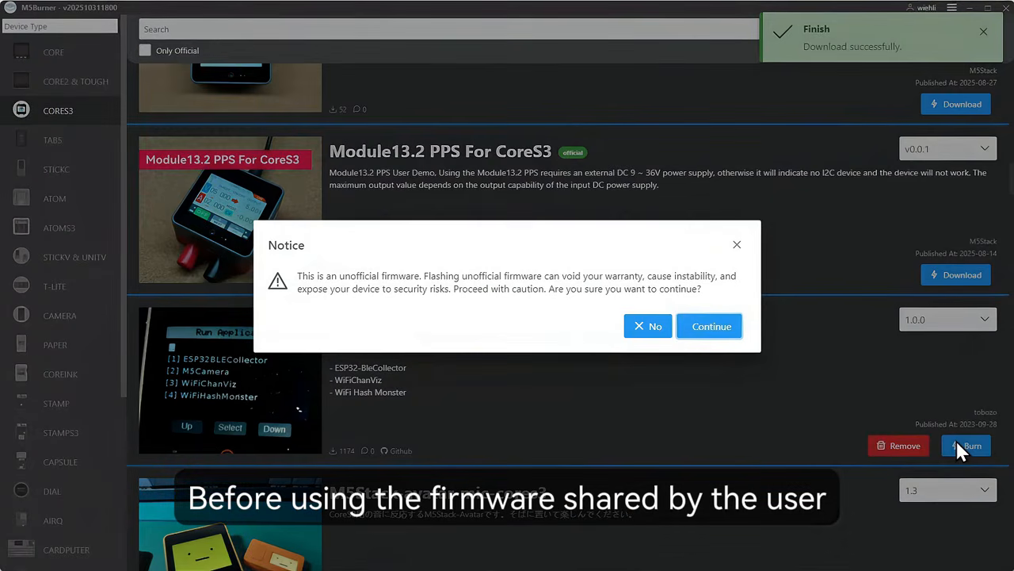
{"action": "left_click", "coordinate": [724, 335]}
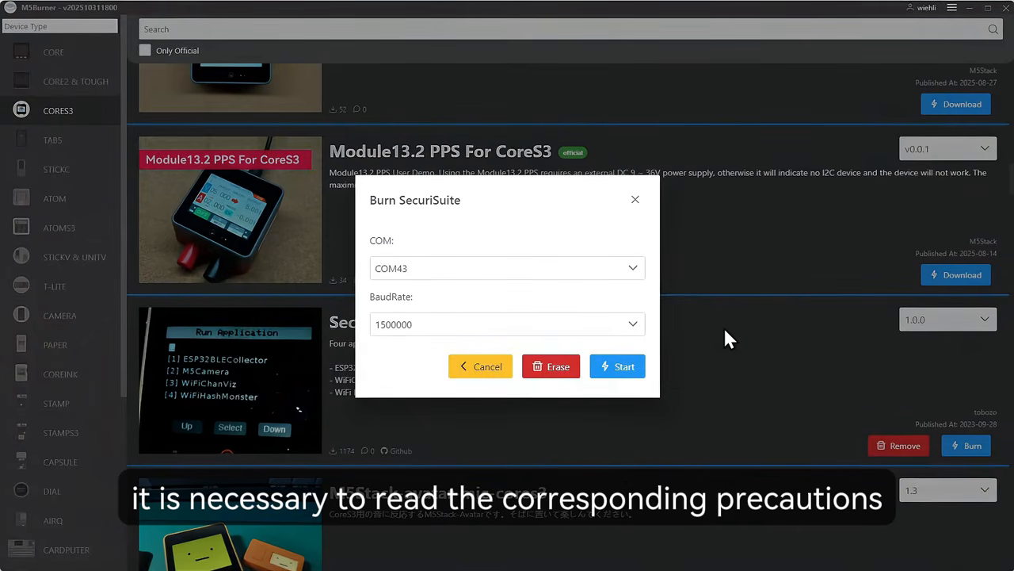
{"action": "left_click", "coordinate": [627, 366]}
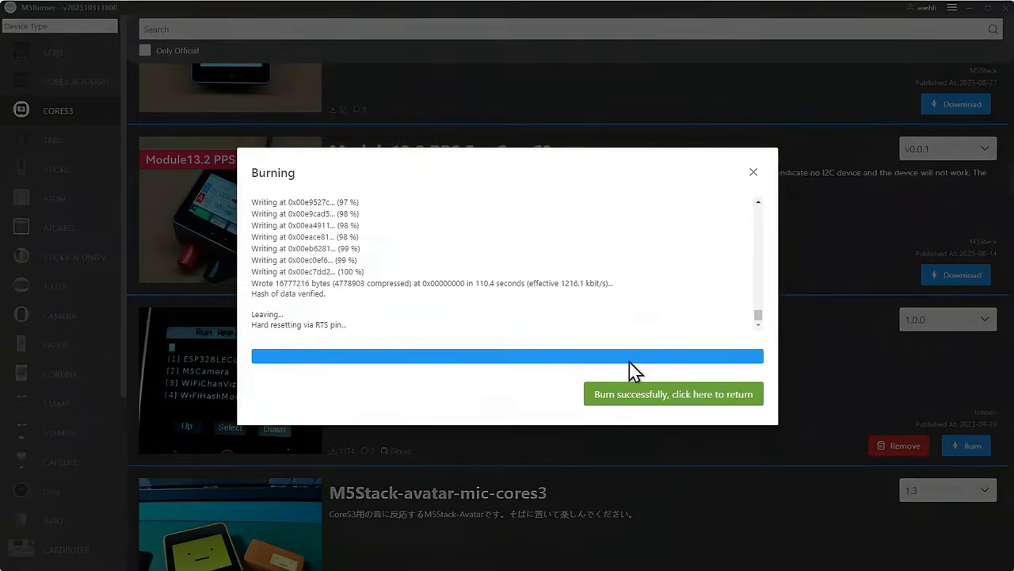
{"action": "left_click", "coordinate": [641, 397]}
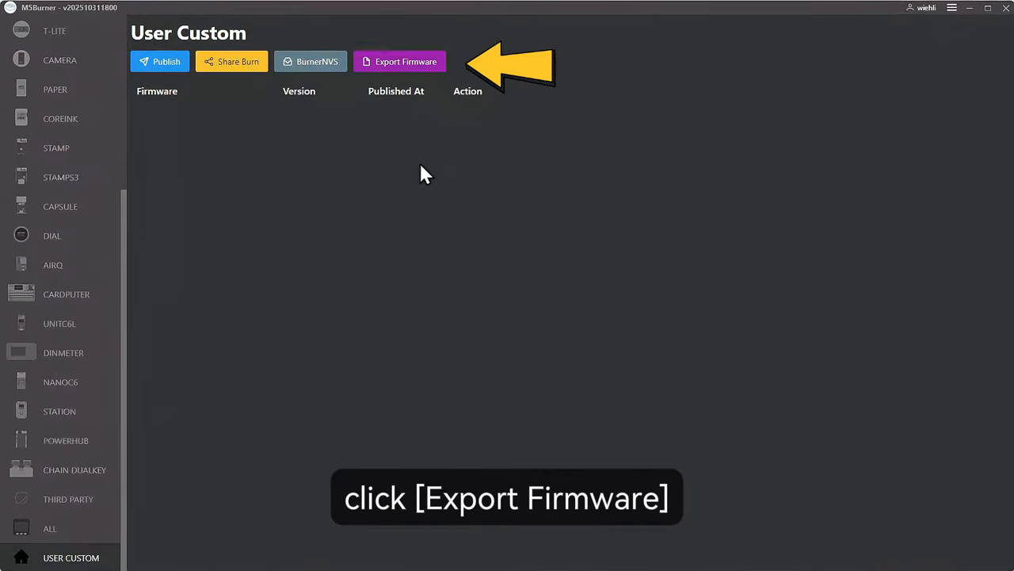
Step: Open the firmware exporter and set the export file to Number.bin in the Downloads folder
{"action": "left_click", "coordinate": [408, 62]}
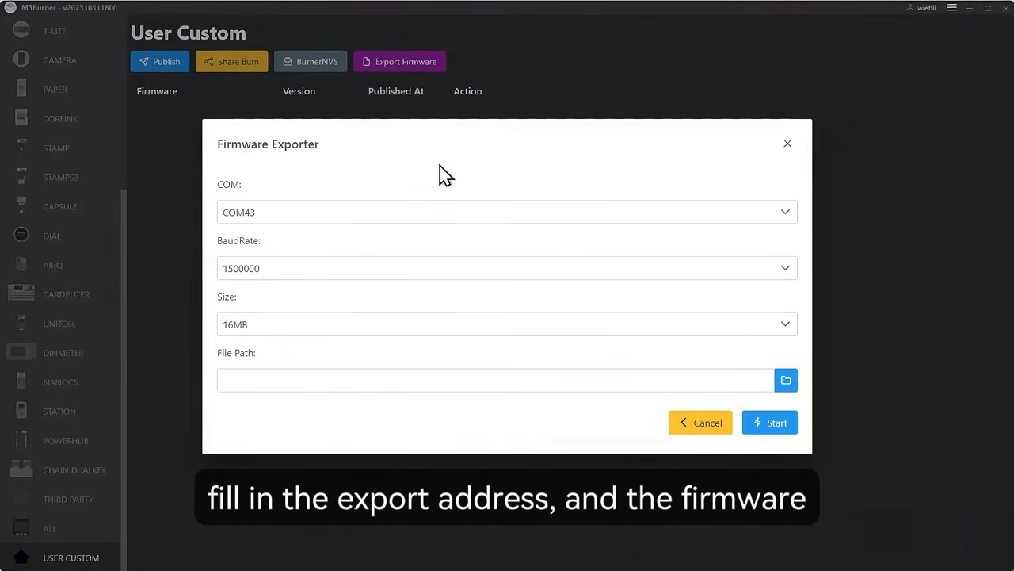
{"action": "left_click", "coordinate": [417, 380]}
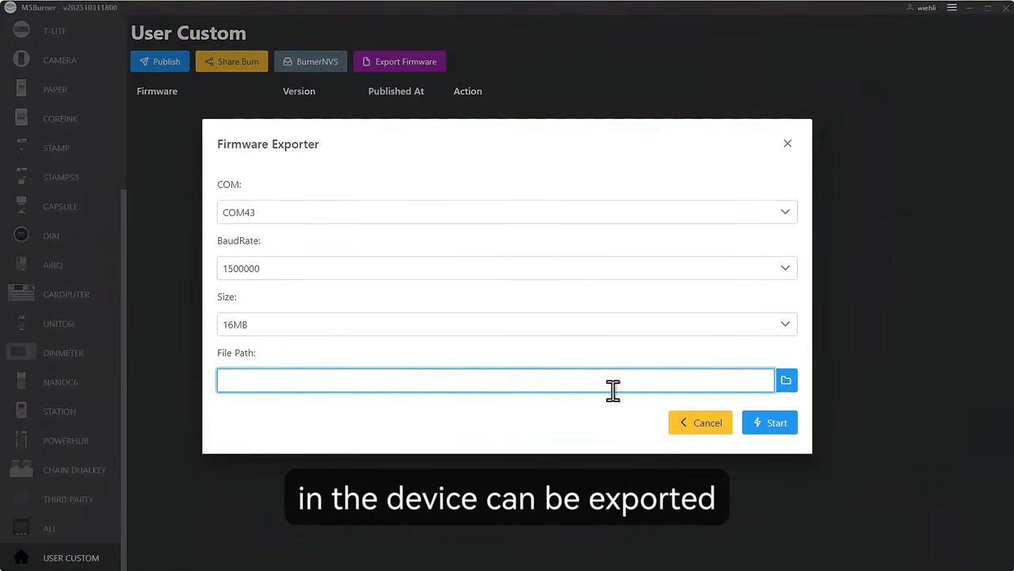
{"action": "left_click", "coordinate": [786, 381]}
{"action": "left_click", "coordinate": [335, 295]}
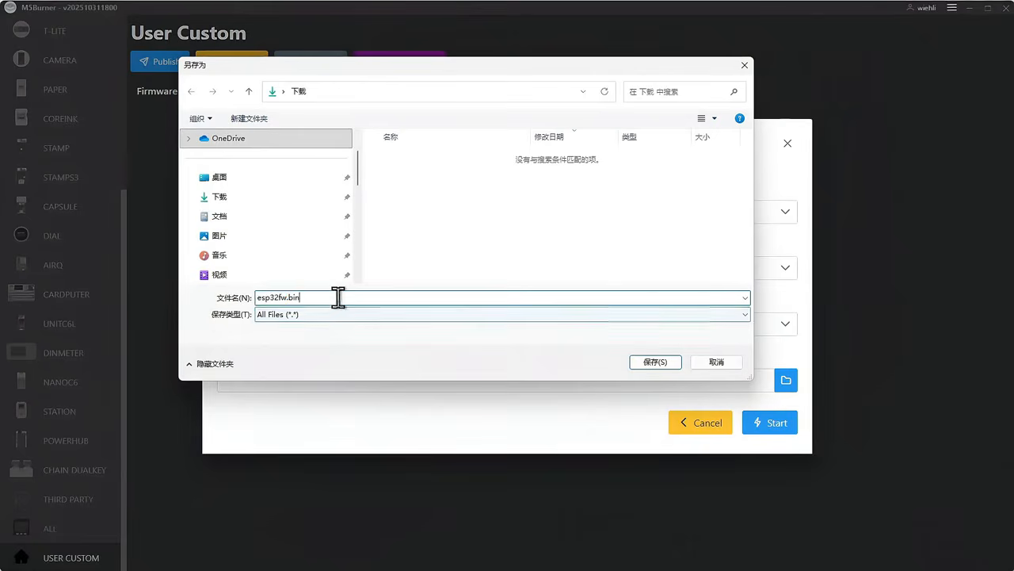
{"action": "double_click", "coordinate": [260, 297]}
{"action": "type", "text": "Number"}
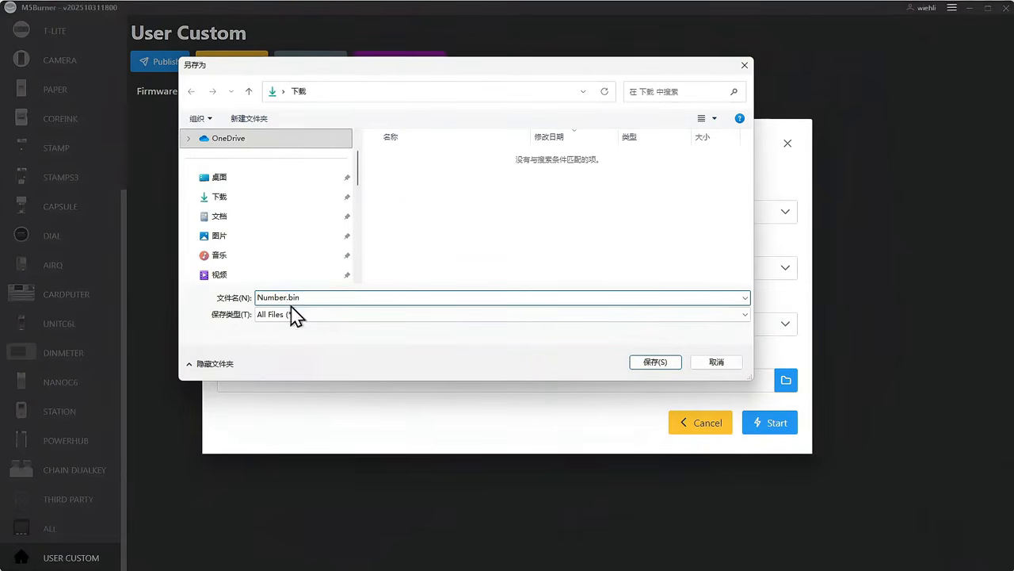
{"action": "left_click", "coordinate": [655, 363]}
Step: Export the 16MB firmware from the device on COM43, close the exporter, and check Number.bin in the Downloads folder
{"action": "left_click", "coordinate": [755, 422]}
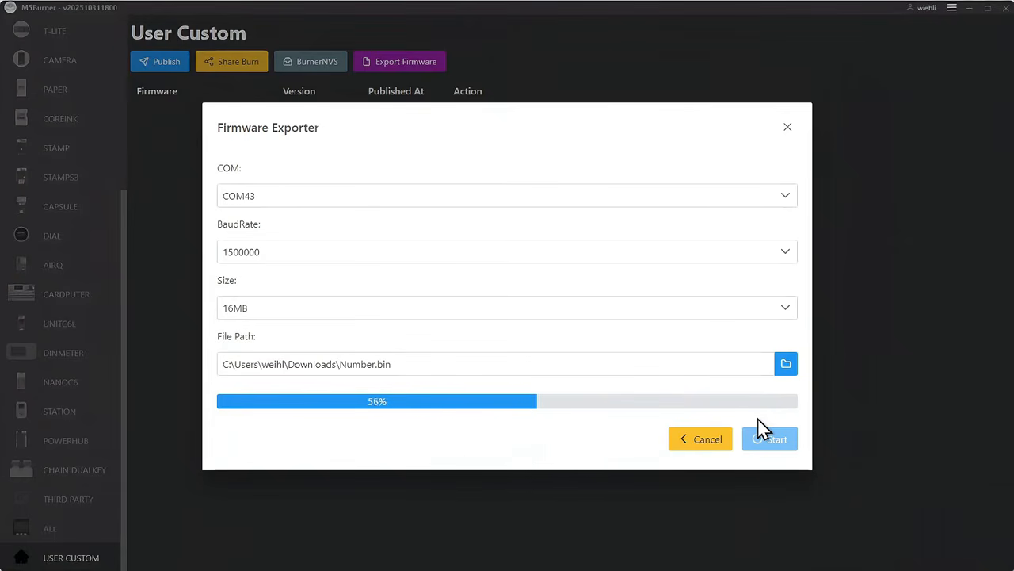
{"action": "left_click", "coordinate": [705, 449]}
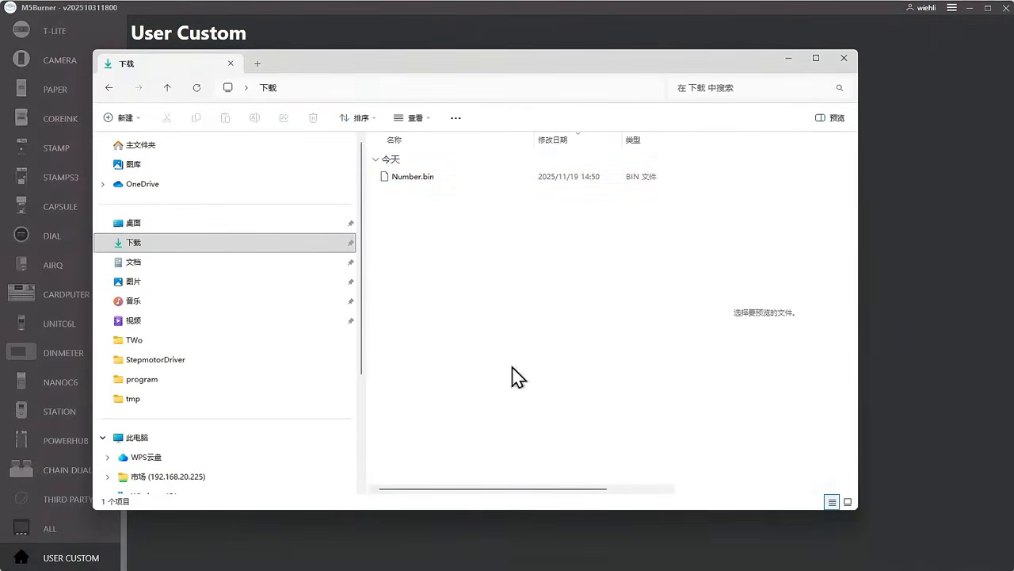
{"action": "left_click", "coordinate": [473, 181]}
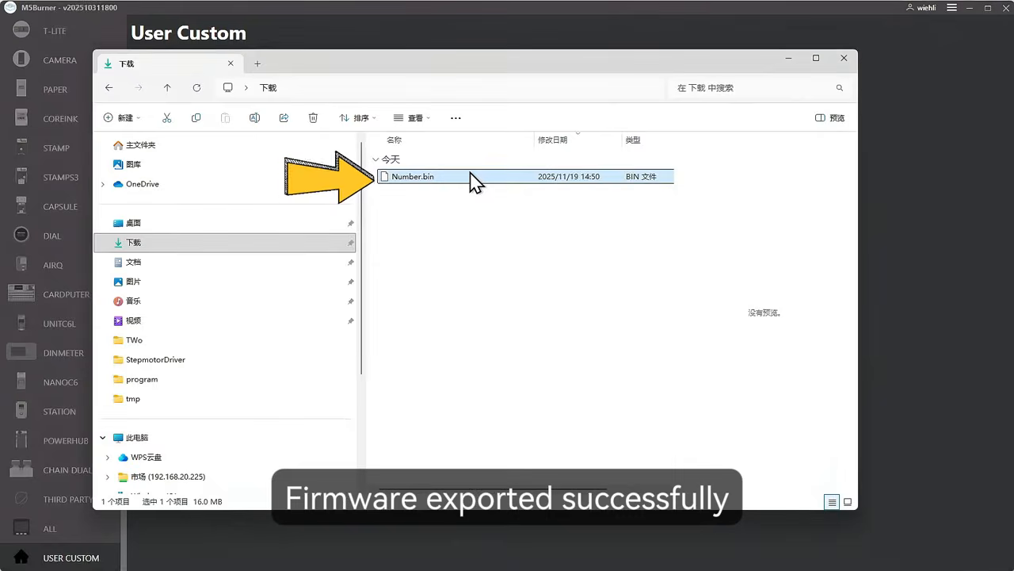
{"action": "left_click", "coordinate": [789, 58]}
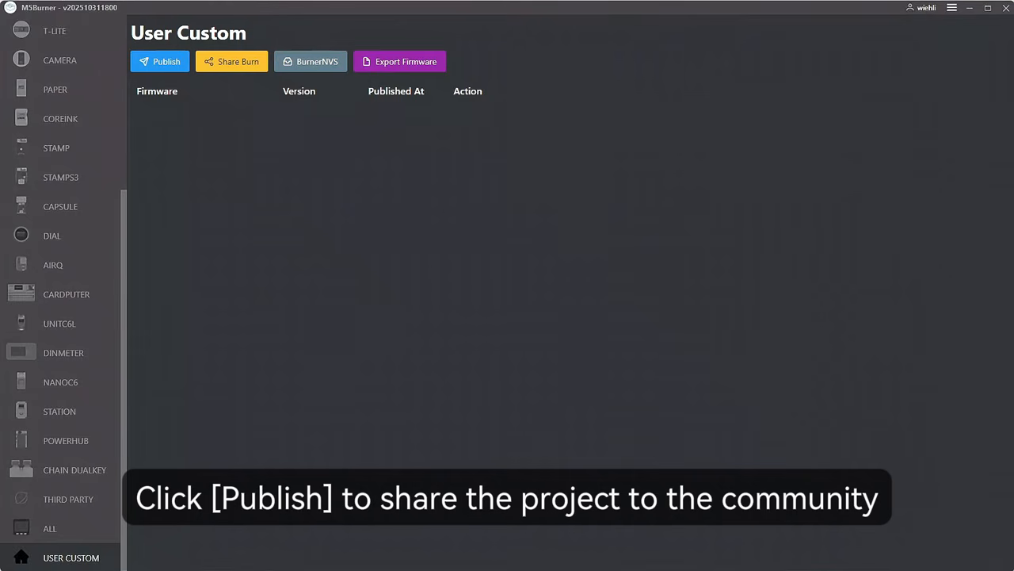
Step: Open the Publish Firmware form and make its Name field ready for entry
{"action": "left_click", "coordinate": [169, 61]}
{"action": "left_click", "coordinate": [378, 142]}
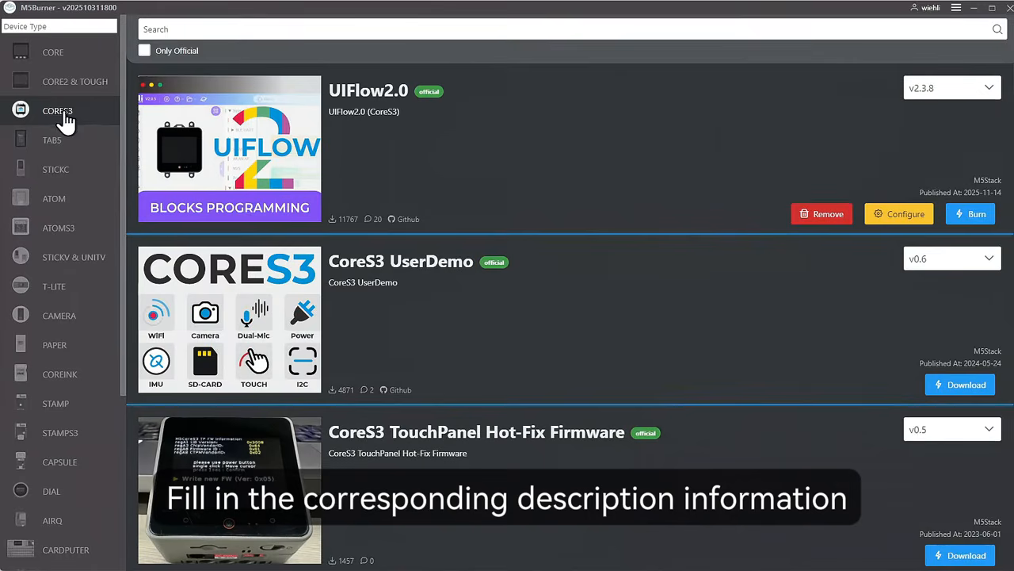
Step: Search the CoreS3 firmware list for "Number"
{"action": "left_click", "coordinate": [435, 25]}
{"action": "type", "text": "Number"}
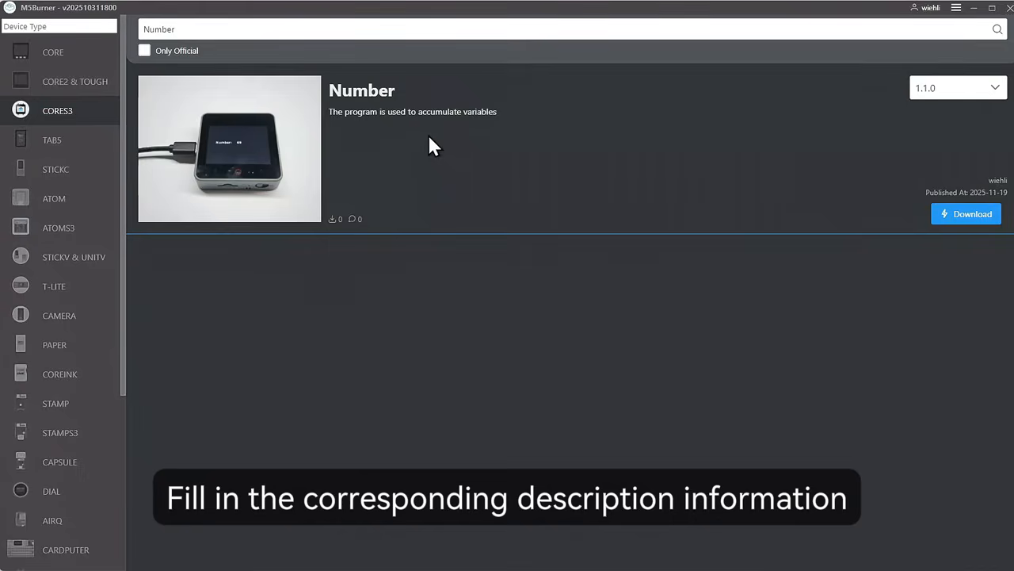
{"action": "scroll", "coordinate": [79, 233], "scroll_direction": "down", "scroll_amount": 3}
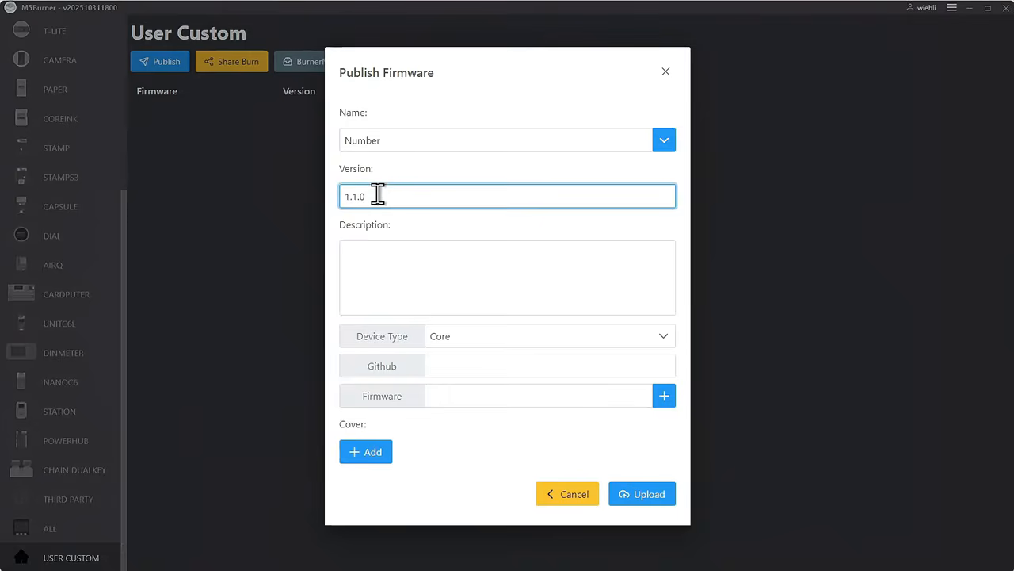
Step: Describe the firmware as "The program is used to accumulate variables" and set its device type to CoreS3
{"action": "left_click", "coordinate": [381, 259]}
{"action": "type", "text": "The program is used to accumulate variables"}
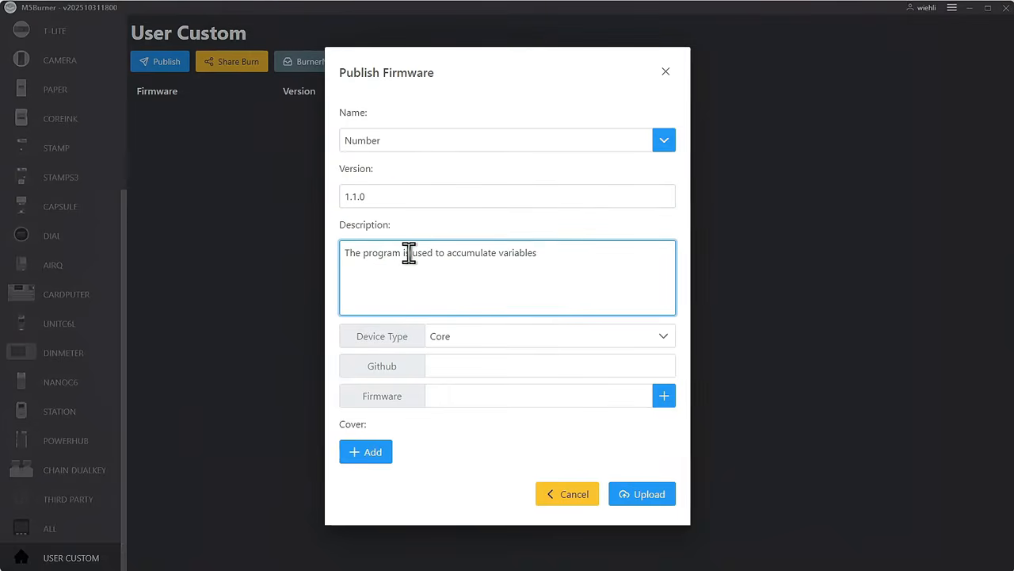
{"action": "left_click", "coordinate": [600, 339]}
{"action": "left_click", "coordinate": [511, 414]}
Step: Attach Number.bin as the firmware file to publish, leaving the Github field empty
{"action": "left_click", "coordinate": [512, 369]}
{"action": "left_click", "coordinate": [512, 396]}
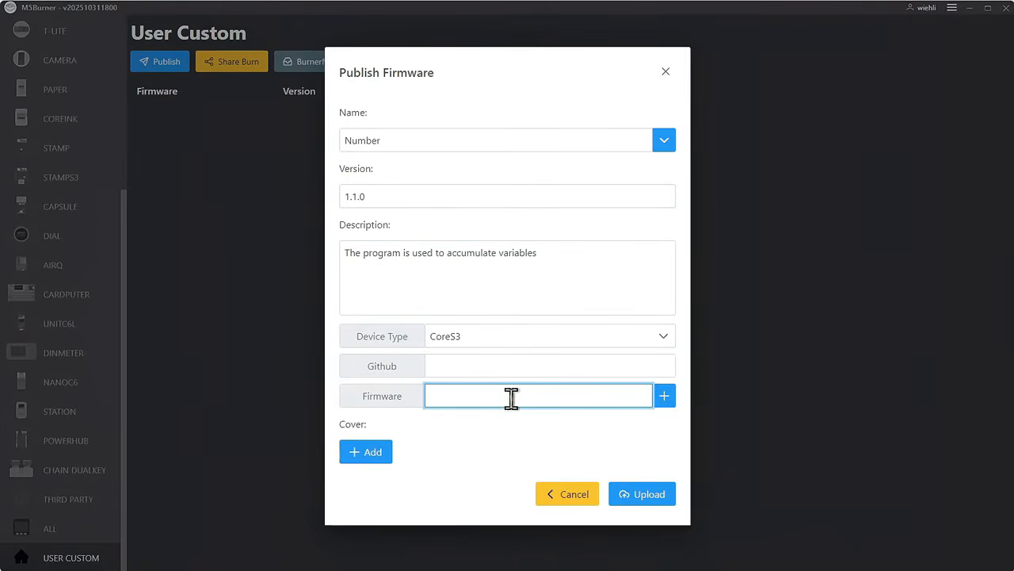
{"action": "left_click", "coordinate": [665, 402]}
{"action": "left_click", "coordinate": [187, 119]}
{"action": "left_click", "coordinate": [482, 306]}
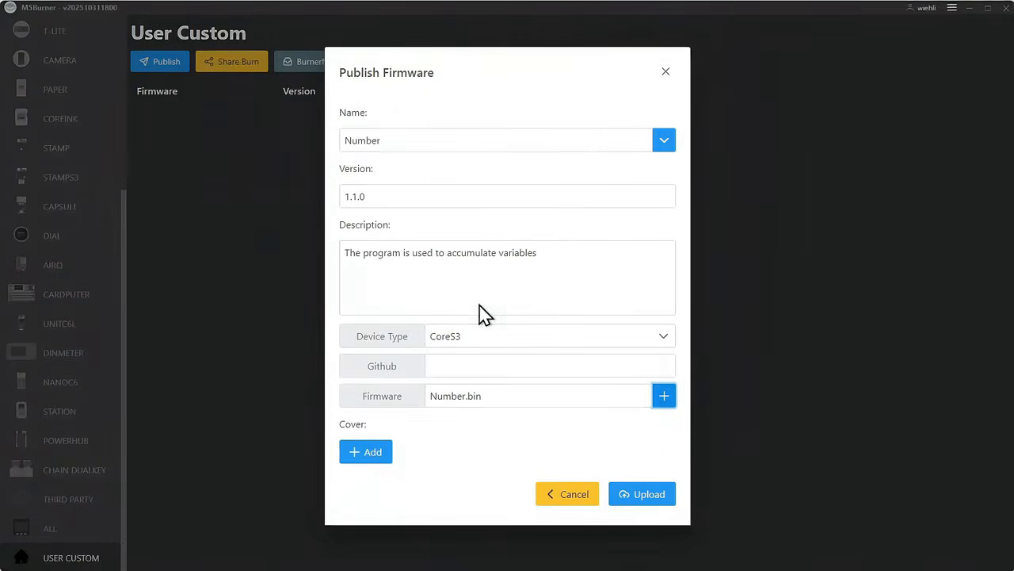
Step: Add the photo of the CoreS3 device as the cover image for the Number firmware
{"action": "left_click", "coordinate": [369, 458]}
{"action": "double_click", "coordinate": [229, 129]}
{"action": "scroll", "coordinate": [543, 412], "scroll_direction": "down", "scroll_amount": 2}
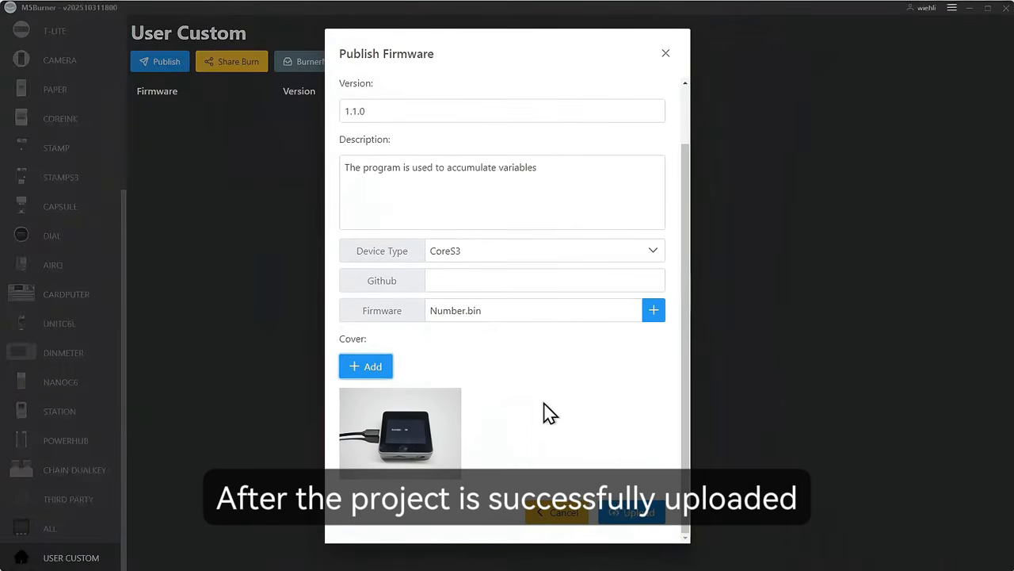
Step: Upload the completed Number firmware form and publish the uploaded 1.1.0 entry to the community
{"action": "left_click", "coordinate": [632, 517]}
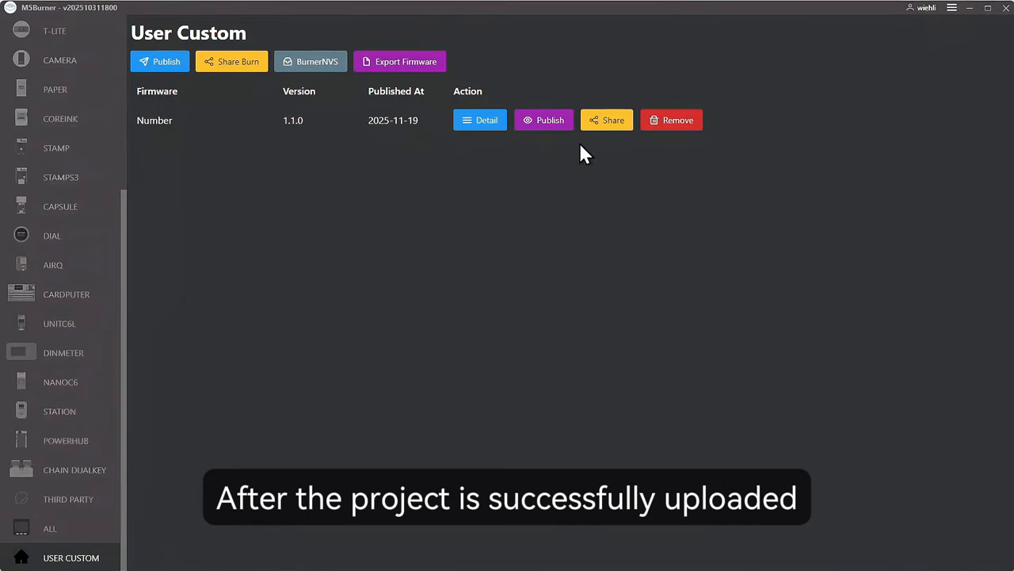
{"action": "left_click", "coordinate": [552, 120]}
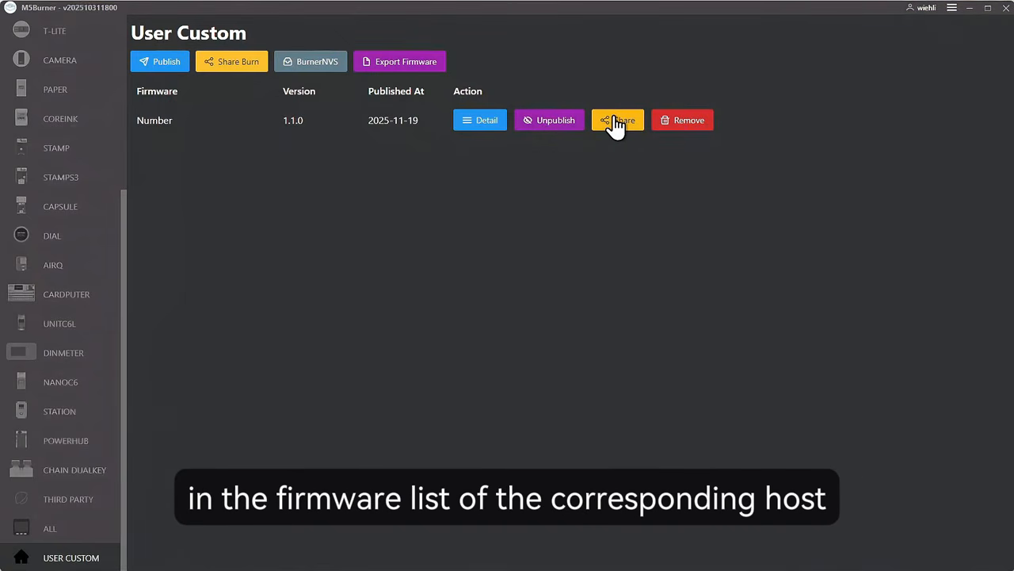
Step: Look through the CoreS3 firmware list where community firmware appears
{"action": "scroll", "coordinate": [88, 147], "scroll_direction": "up", "scroll_amount": 3}
{"action": "left_click", "coordinate": [67, 110]}
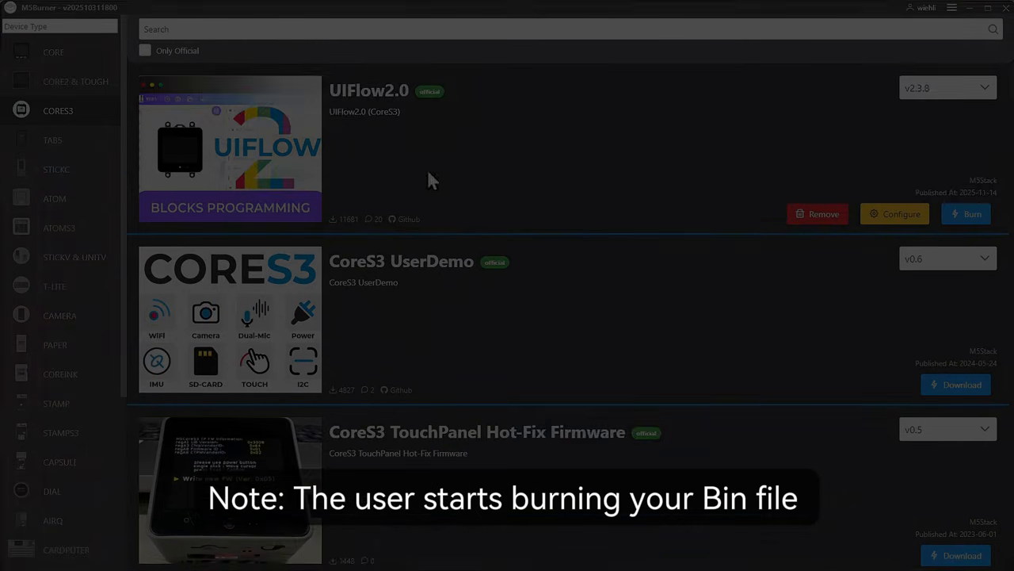
{"action": "scroll", "coordinate": [434, 247], "scroll_direction": "down", "scroll_amount": 1}
{"action": "scroll", "coordinate": [433, 247], "scroll_direction": "down", "scroll_amount": 2}
{"action": "scroll", "coordinate": [83, 332], "scroll_direction": "down", "scroll_amount": 5}
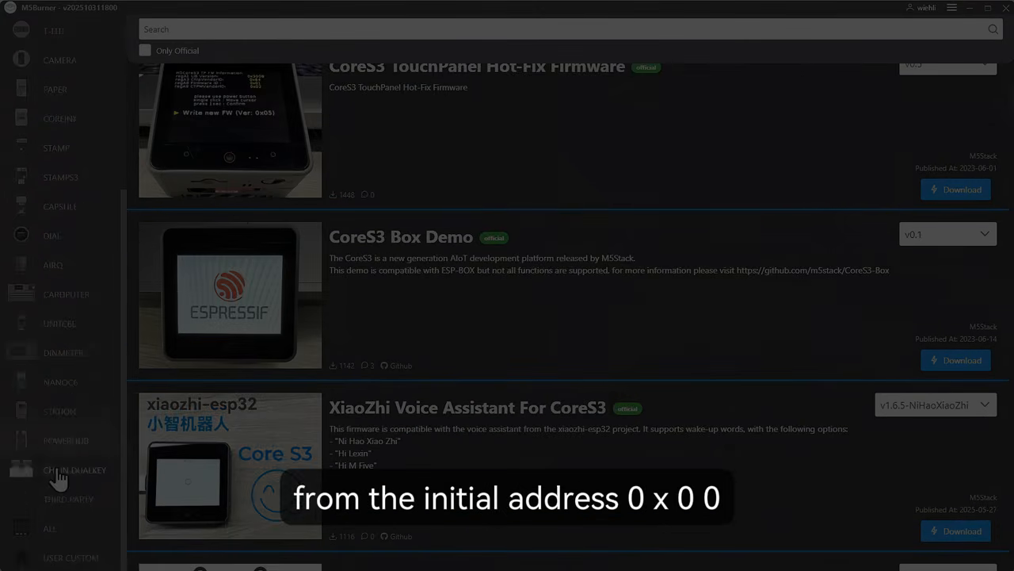
Step: Return to the custom firmware list and copy the share code of the Number firmware
{"action": "left_click", "coordinate": [71, 558]}
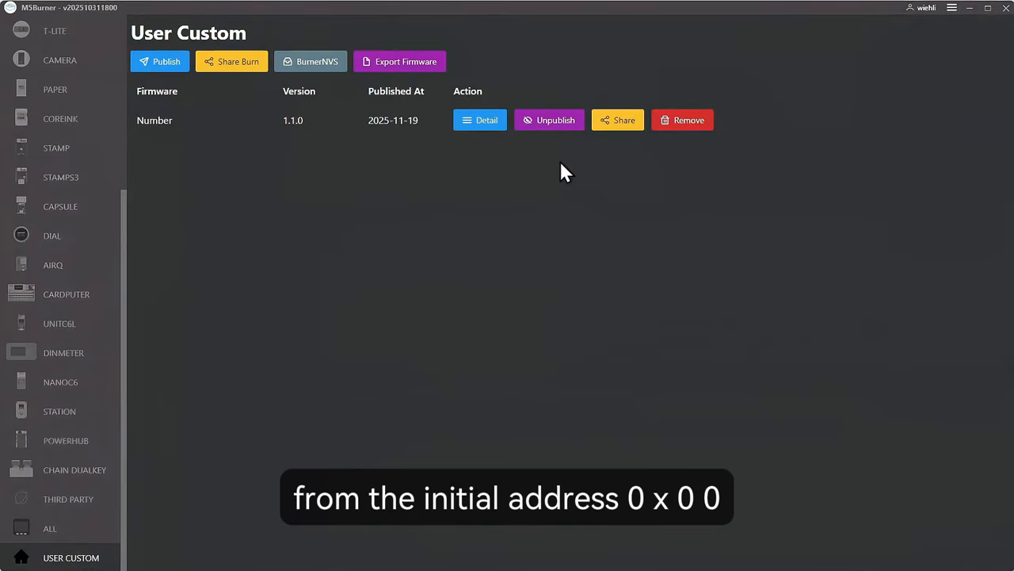
{"action": "left_click", "coordinate": [623, 119]}
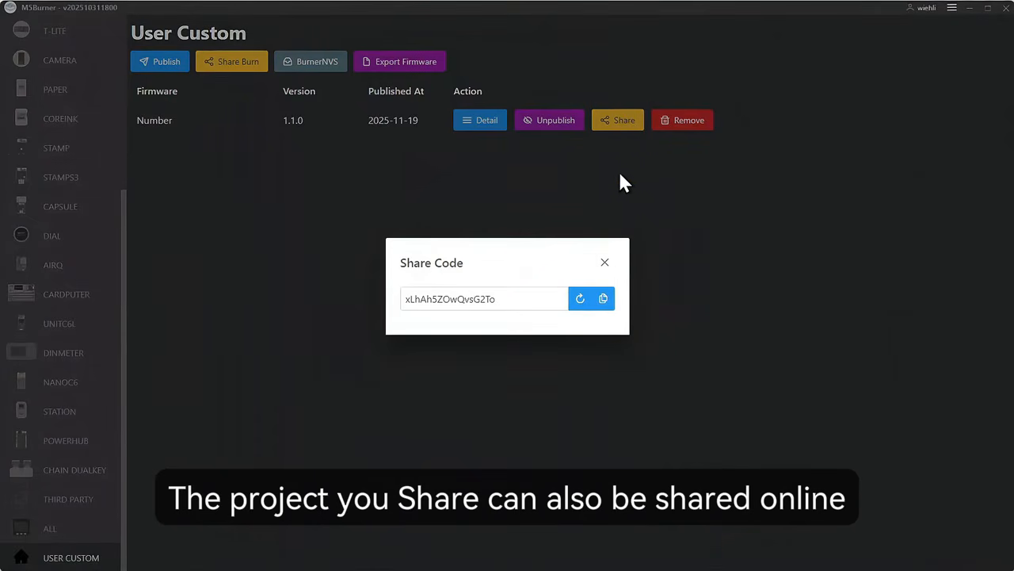
{"action": "left_click", "coordinate": [604, 300]}
{"action": "left_click", "coordinate": [605, 263]}
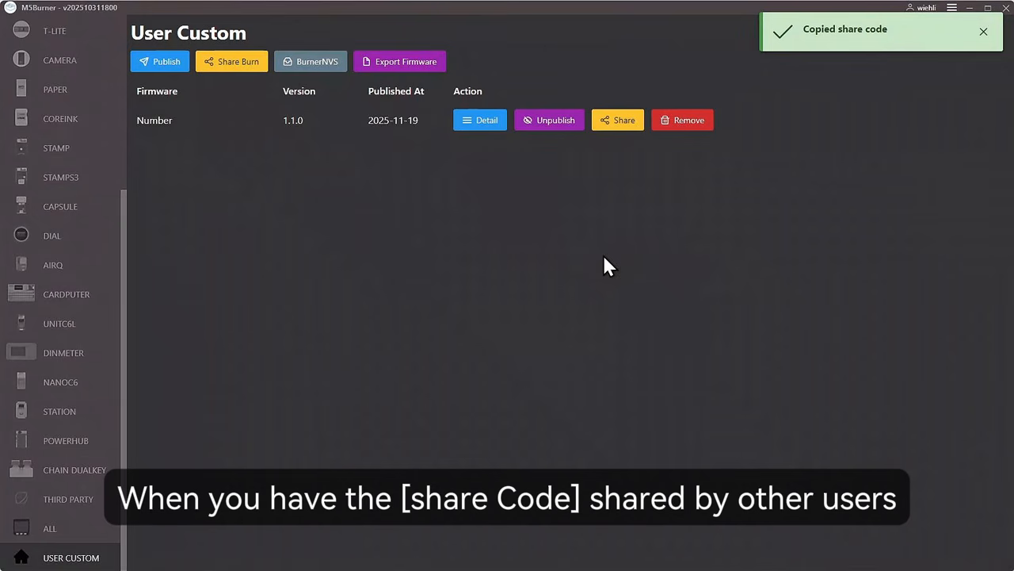
Step: Burn the shared firmware to the device through Share Burn, pasting the copied code as its Share Code
{"action": "left_click", "coordinate": [242, 63]}
{"action": "left_click", "coordinate": [506, 256]}
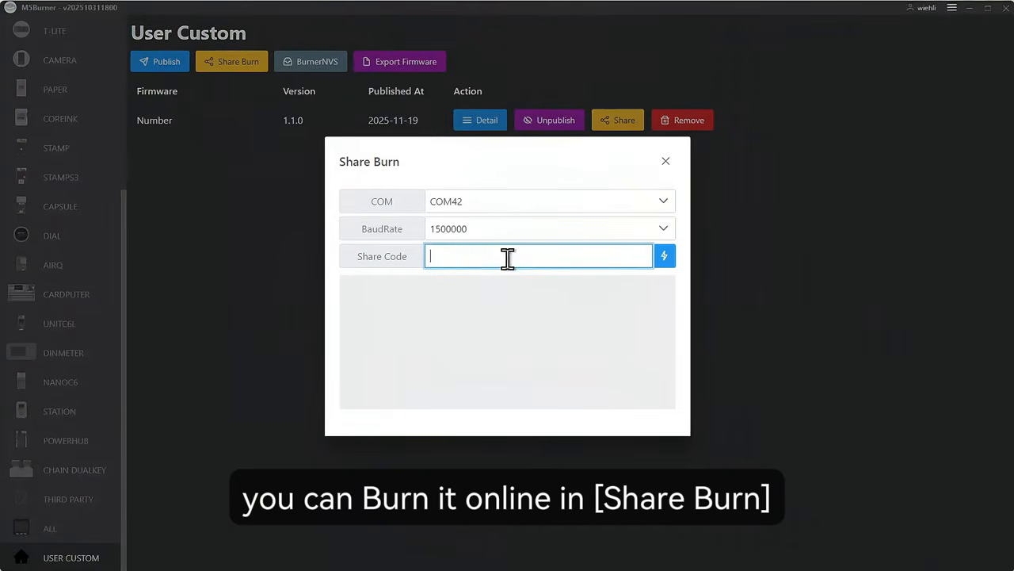
{"action": "key", "text": "ctrl+v"}
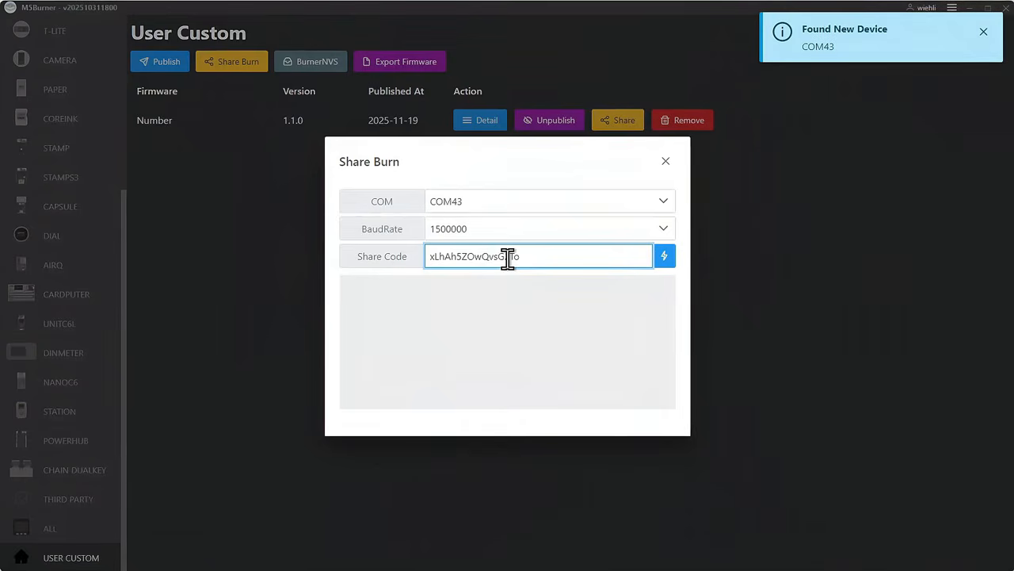
{"action": "left_click", "coordinate": [664, 255]}
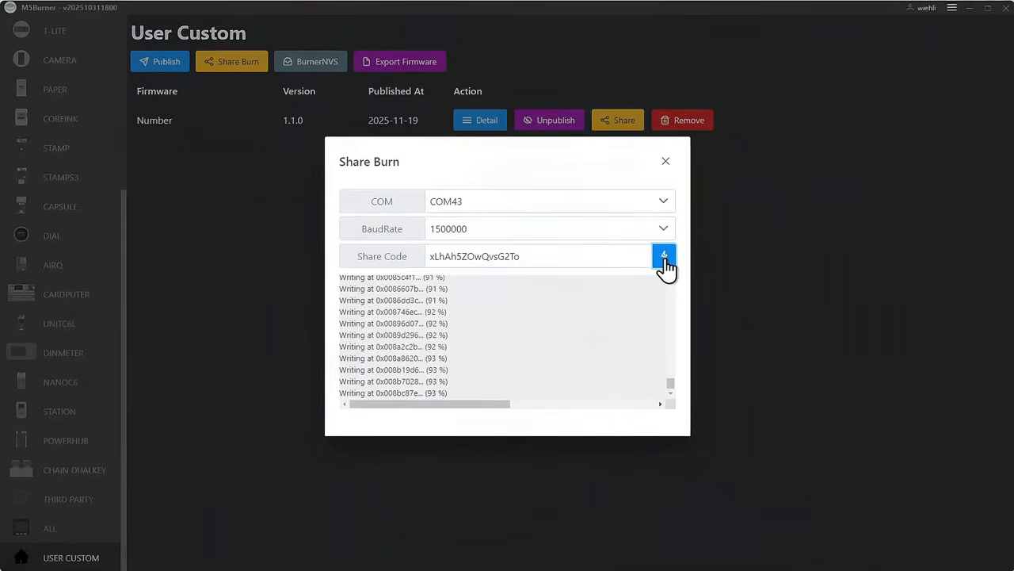
{"action": "left_click", "coordinate": [667, 163]}
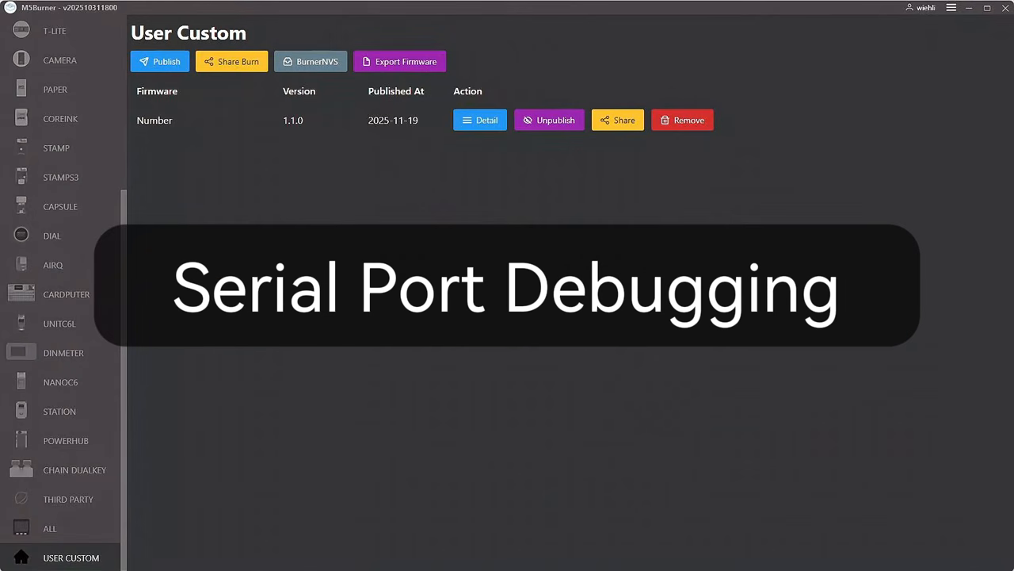
Step: Open the Serial Monitor, connect to the device on COM42 for serial debugging, and reboot the device
{"action": "left_click", "coordinate": [951, 10]}
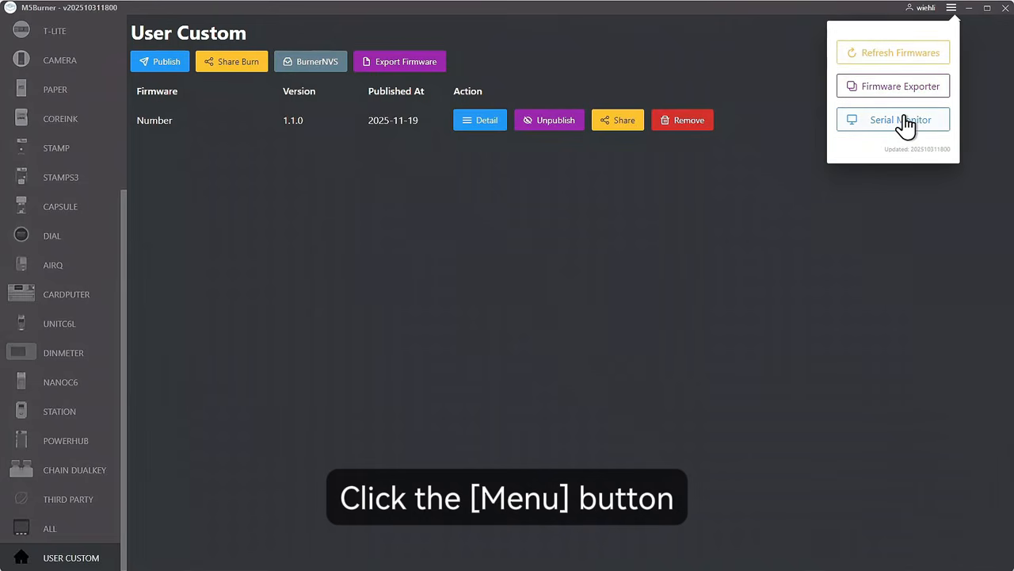
{"action": "left_click", "coordinate": [908, 123]}
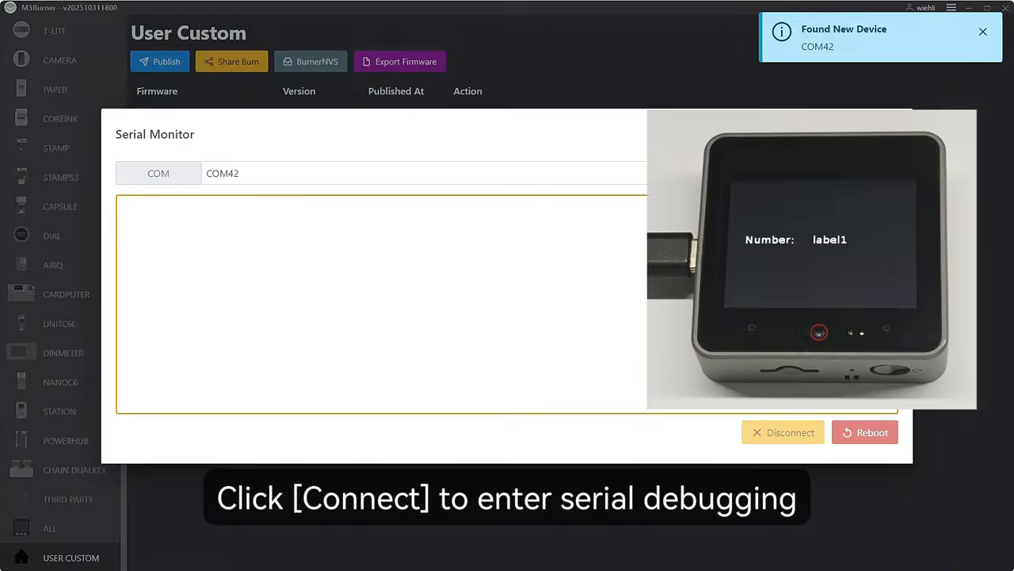
{"action": "left_click", "coordinate": [863, 173]}
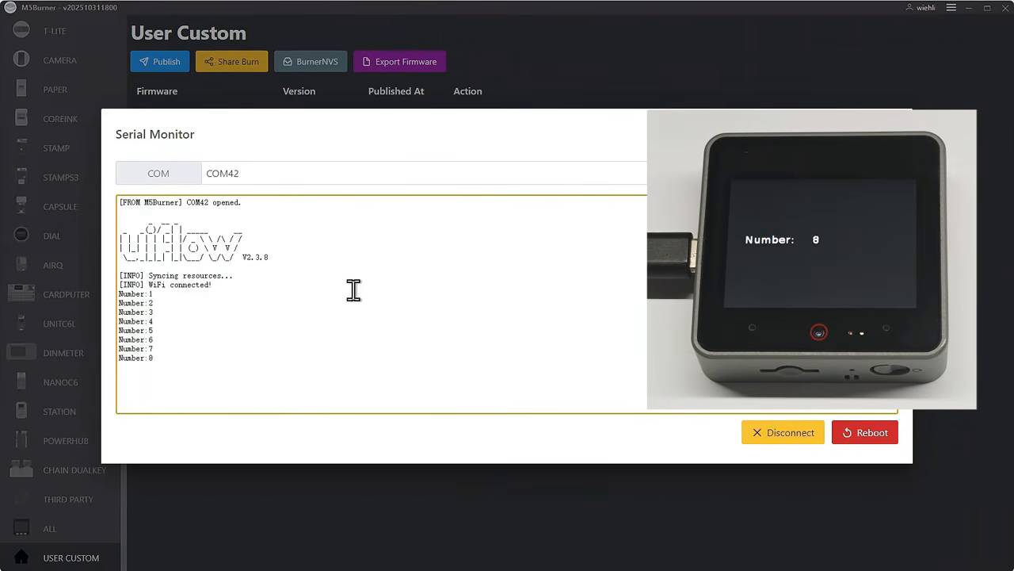
{"action": "left_click", "coordinate": [861, 434]}
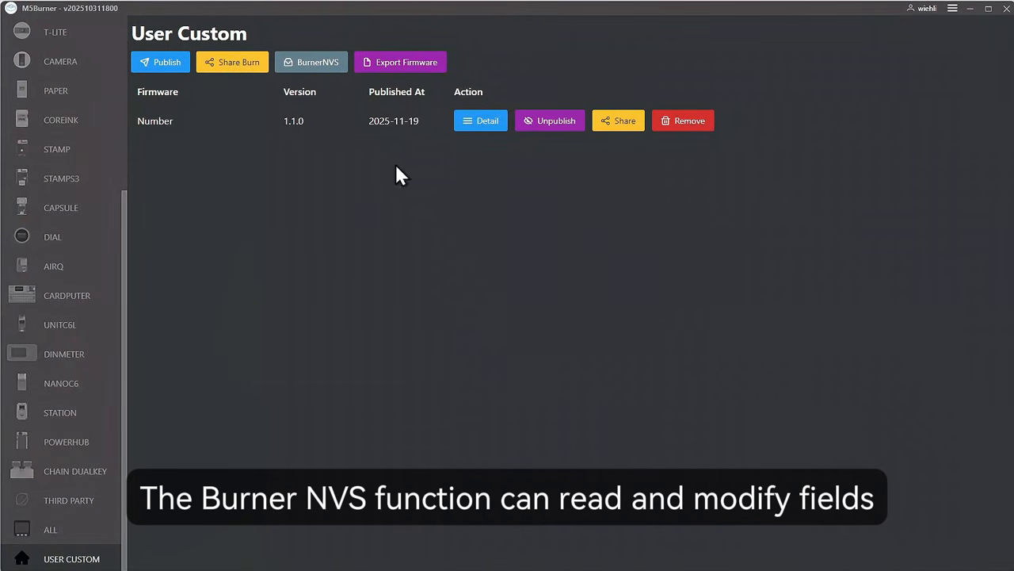
Step: Open the Burner NVS tool for the device's NVS partition
{"action": "left_click", "coordinate": [318, 64]}
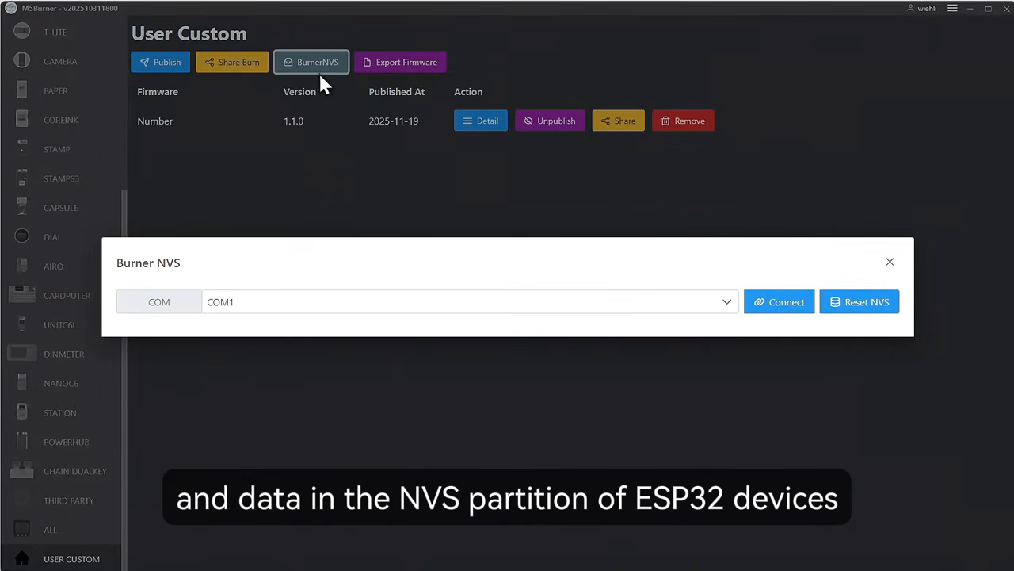